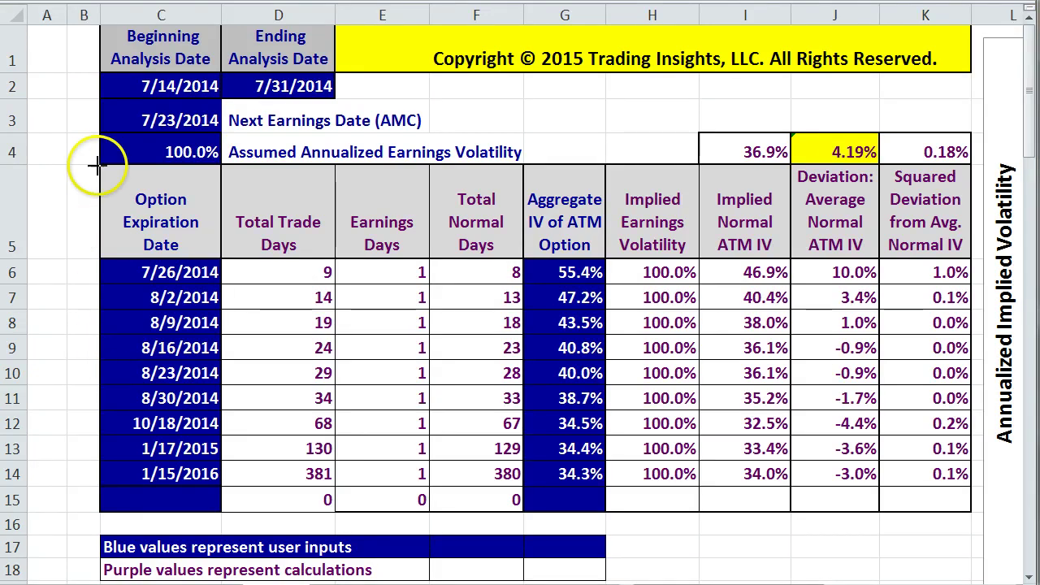
- Examine the beginning and ending analysis dates, next earnings date and assumed annualized earnings volatility inputs above the table
mouse_move(89, 53)
mouse_down()
mouse_move(315, 141)
mouse_move(361, 174)
mouse_up()
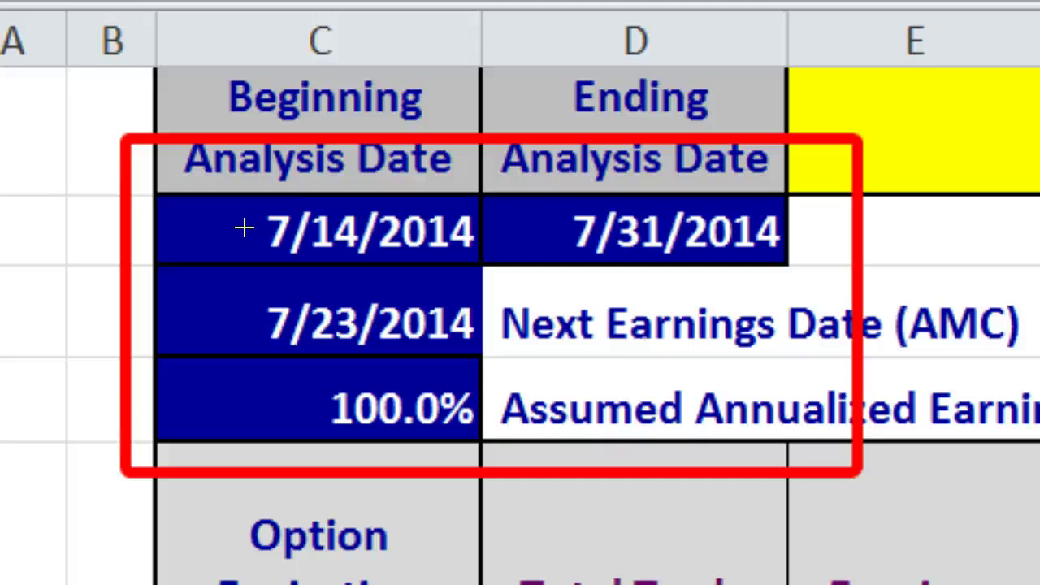
click(232, 301)
click(309, 244)
mouse_move(195, 170)
mouse_down()
mouse_move(367, 255)
mouse_move(495, 284)
mouse_up()
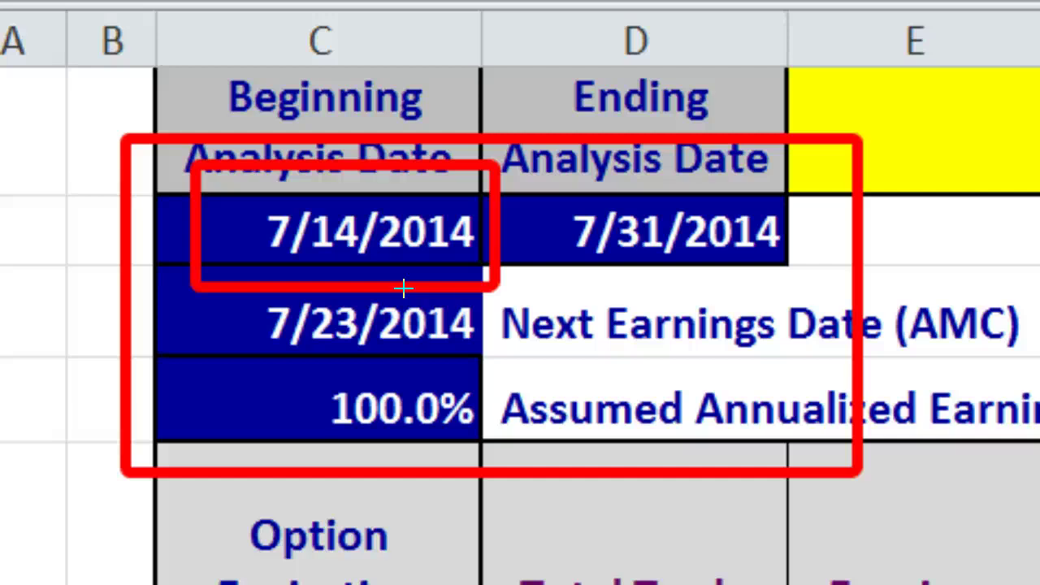
mouse_move(494, 155)
mouse_down()
mouse_move(587, 212)
mouse_move(821, 284)
mouse_up()
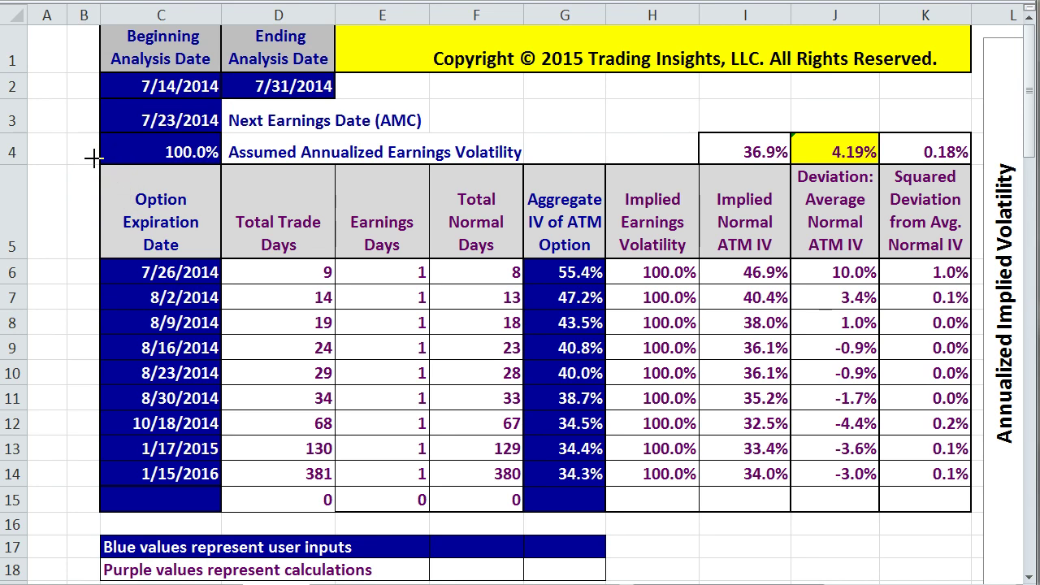
mouse_move(76, 112)
mouse_down()
mouse_move(107, 154)
mouse_move(307, 182)
mouse_move(553, 185)
mouse_up()
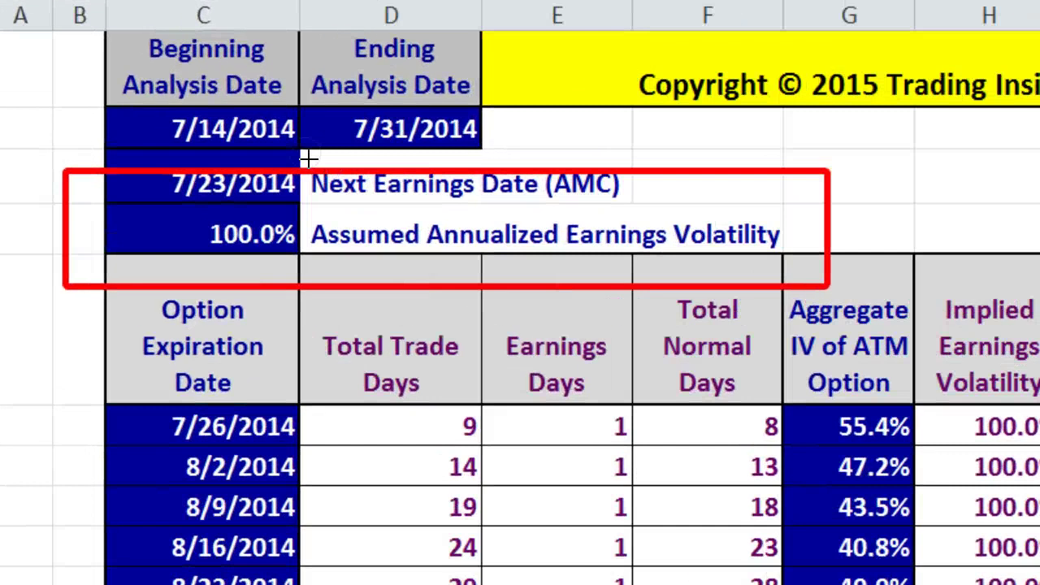
click(207, 110)
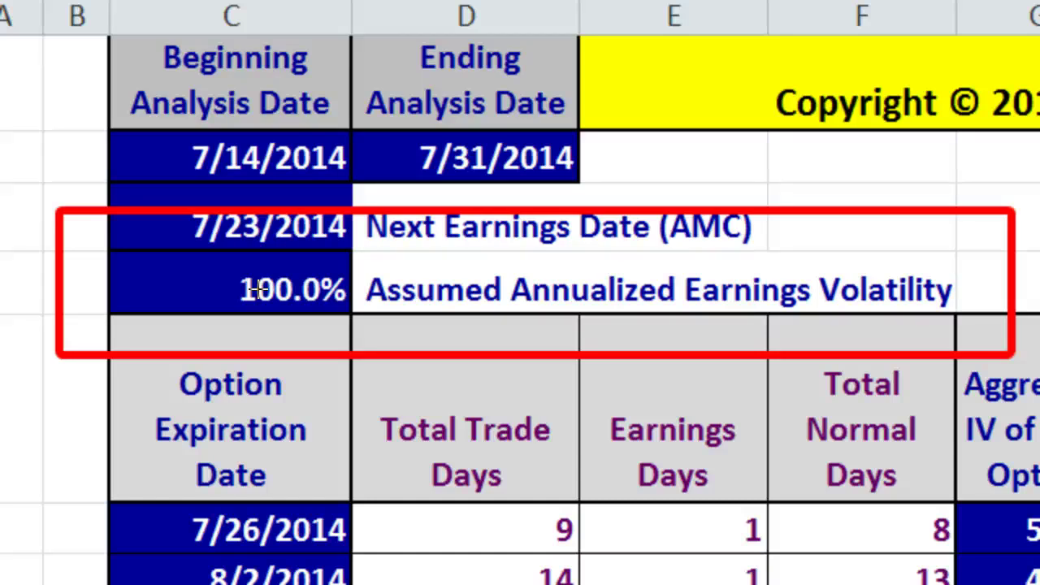
drag(109, 90, 388, 198)
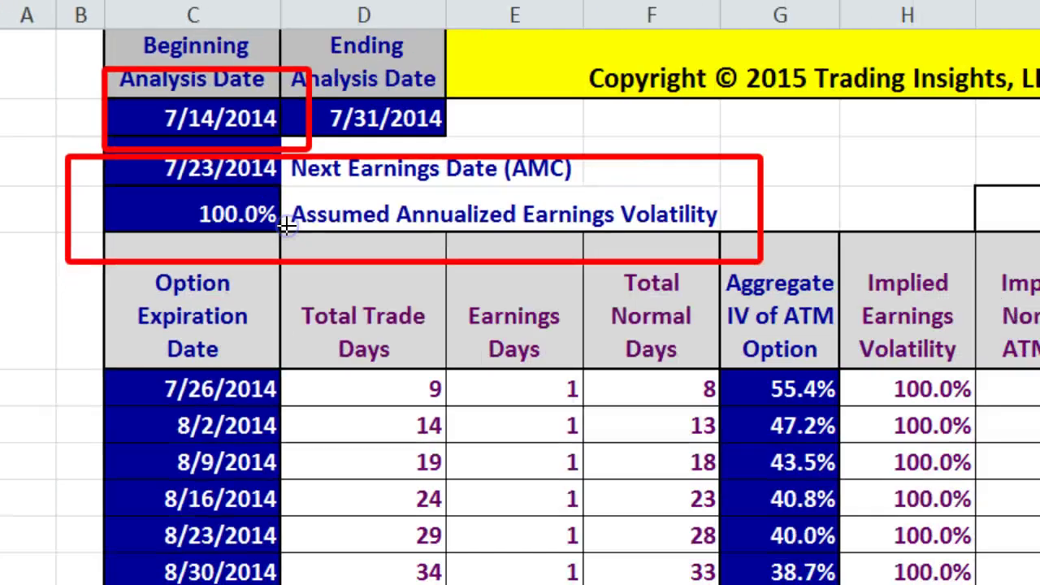
key(Escape)
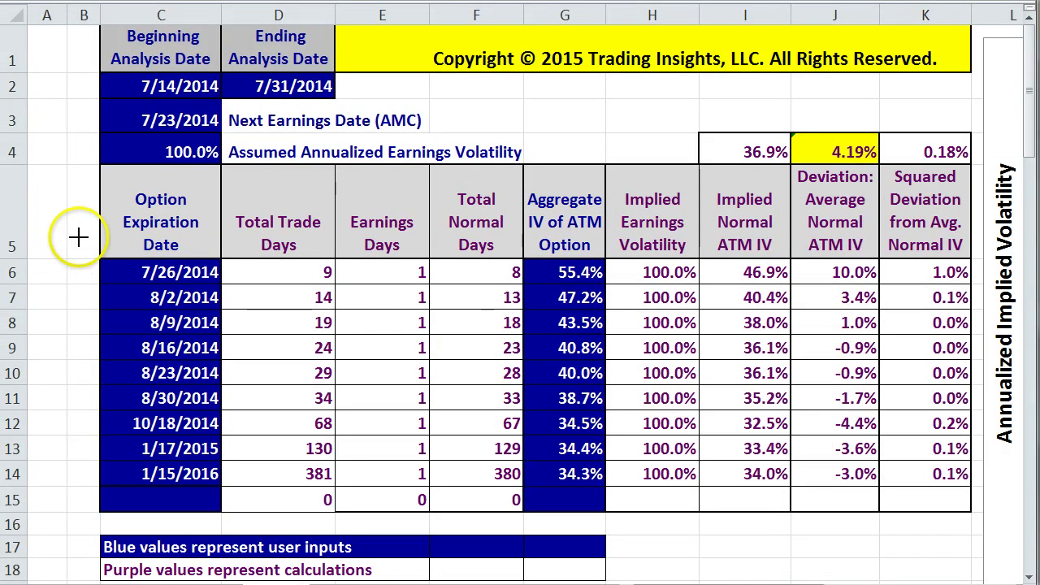
- Examine the option expiration dates and the matching aggregate IV of ATM option inputs in rows 6 to 15
mouse_move(72, 254)
mouse_down()
mouse_move(195, 276)
mouse_move(242, 338)
mouse_move(238, 517)
mouse_up()
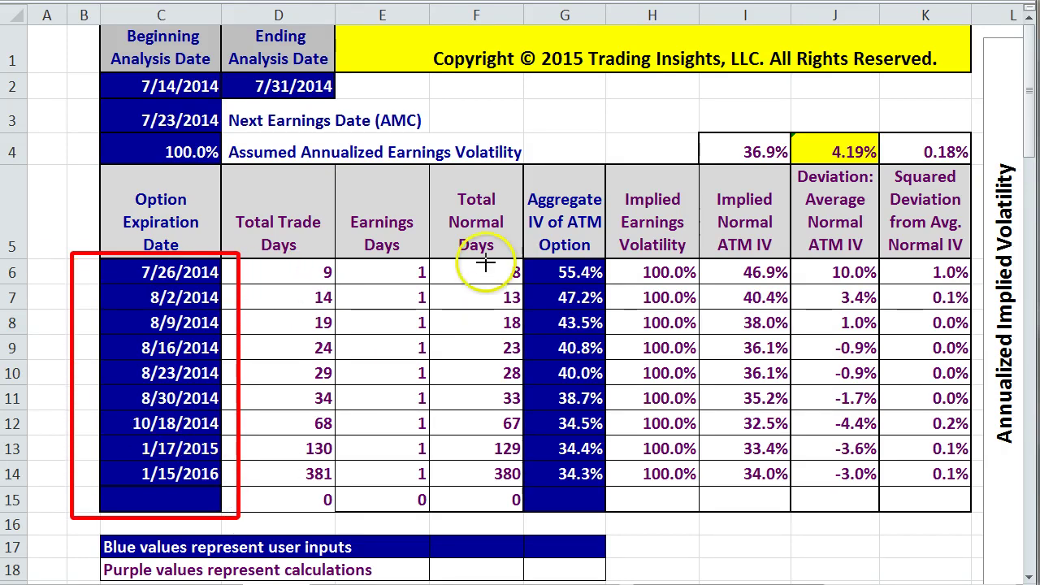
drag(507, 248, 624, 518)
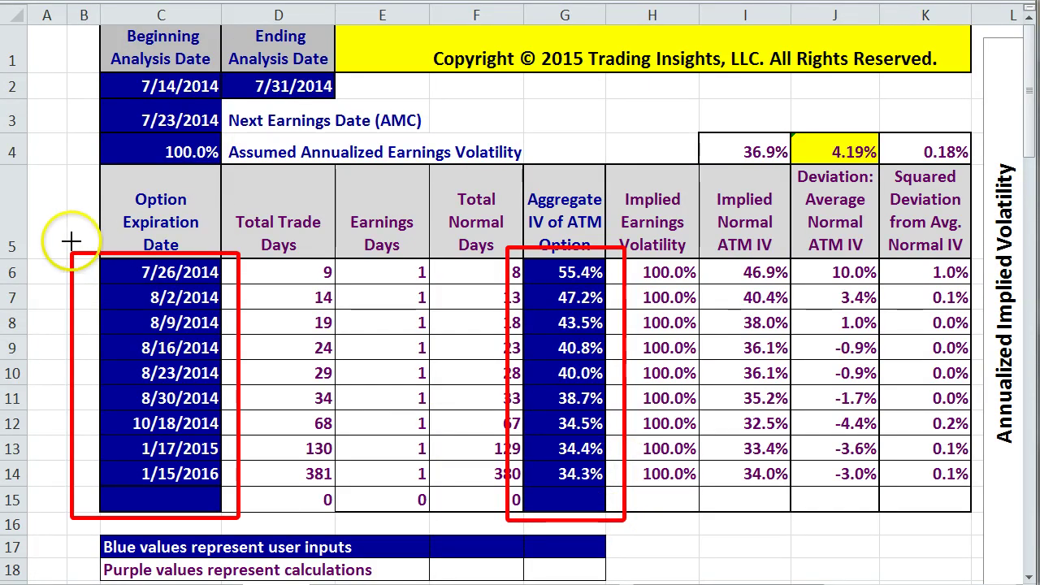
mouse_move(69, 242)
mouse_down()
mouse_move(186, 290)
mouse_move(243, 287)
mouse_up()
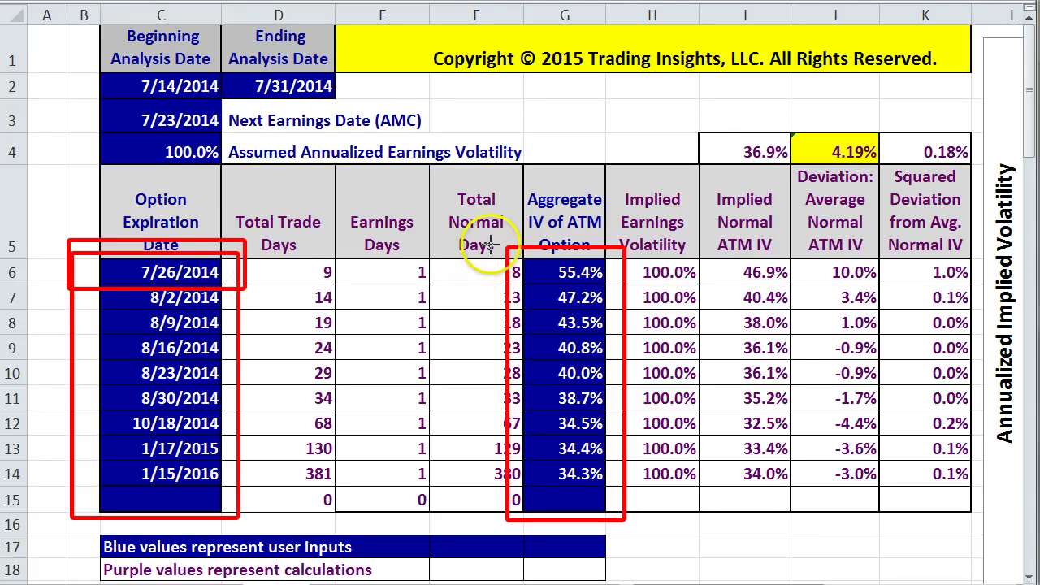
drag(492, 234, 647, 283)
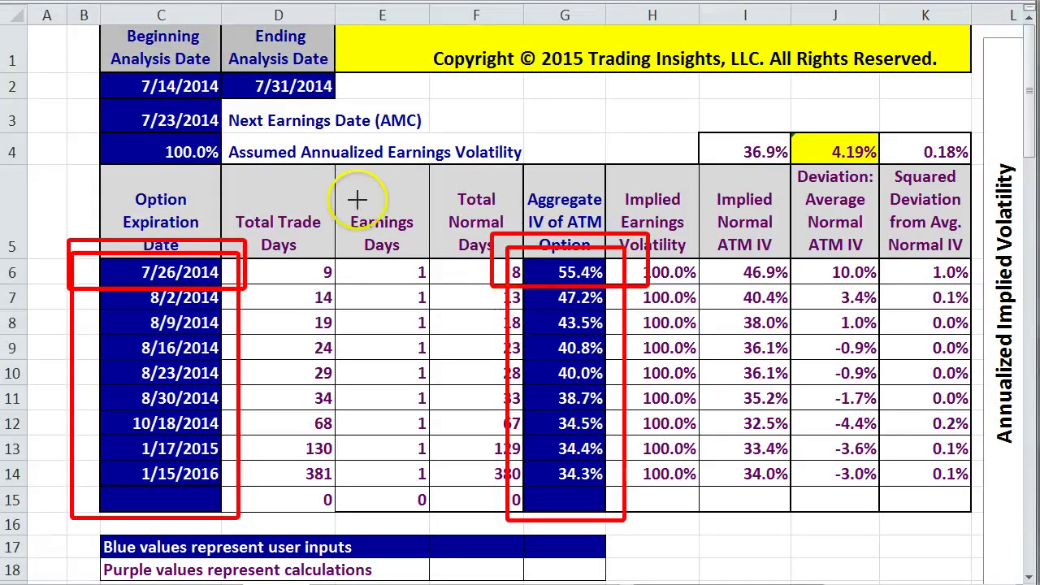
drag(101, 56, 225, 96)
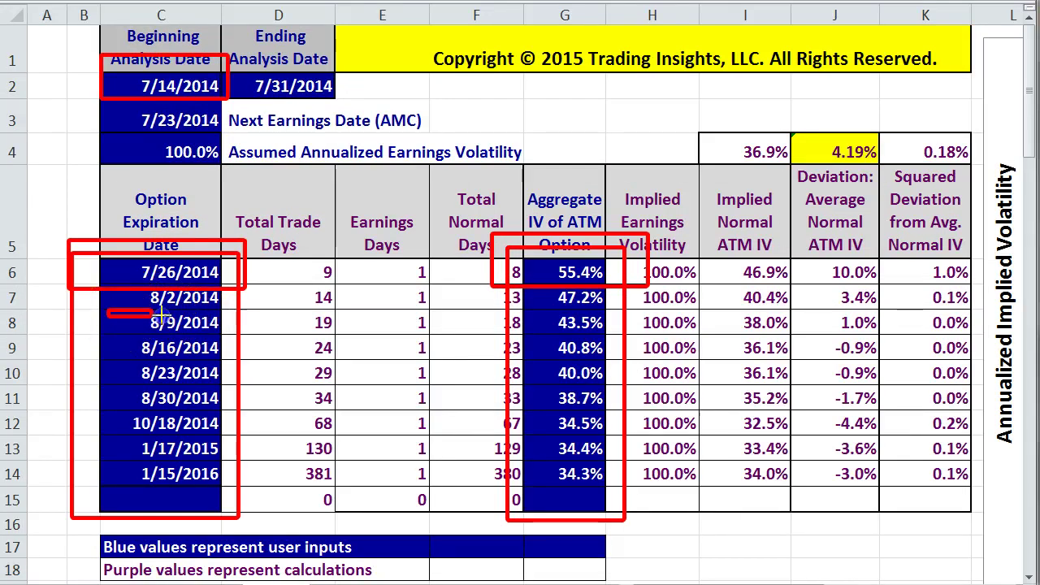
mouse_move(163, 321)
mouse_down()
mouse_move(249, 327)
mouse_move(114, 337)
mouse_move(232, 351)
mouse_up()
click(227, 393)
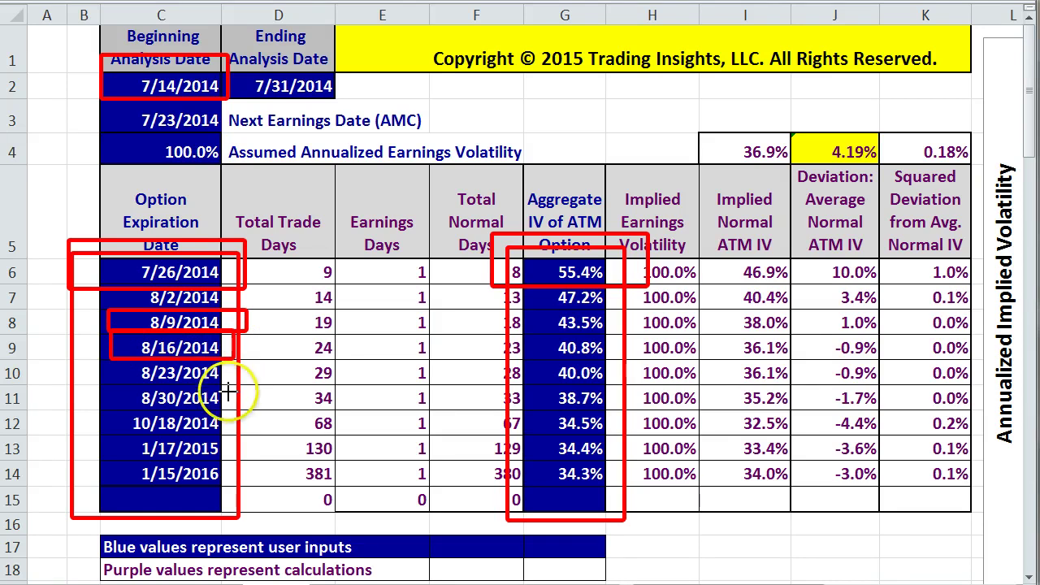
click(509, 245)
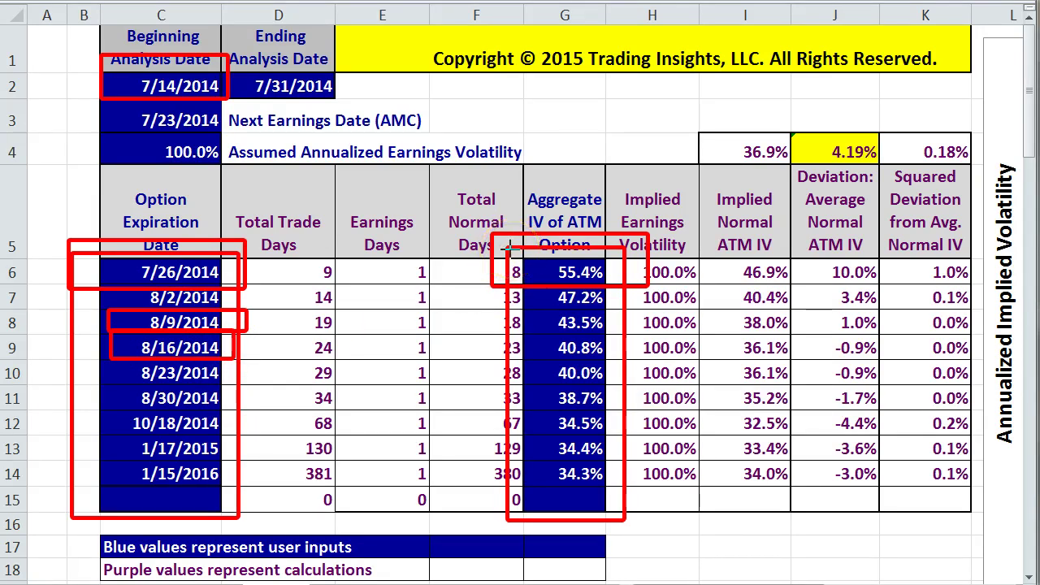
click(511, 274)
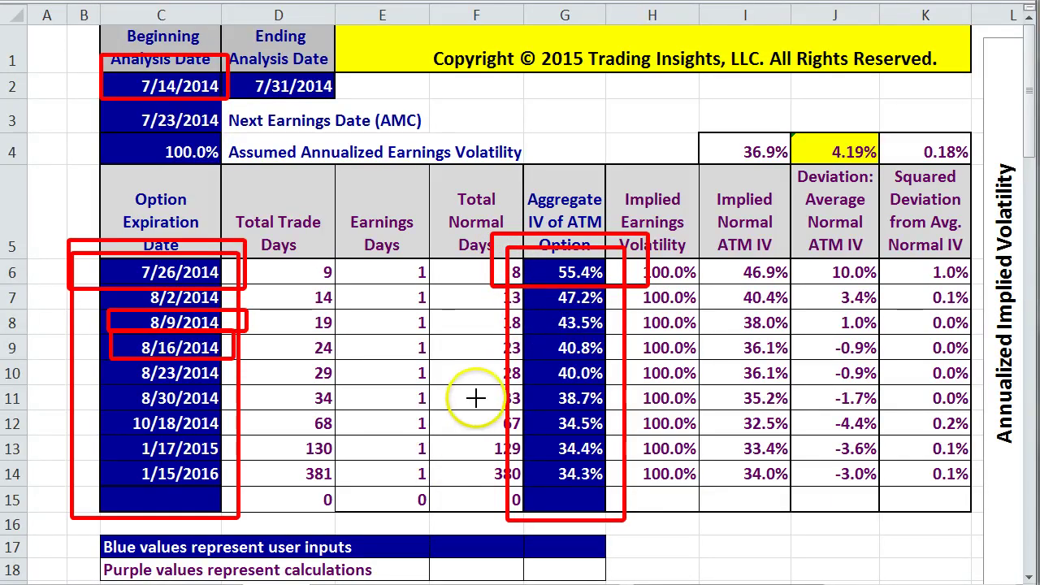
click(360, 520)
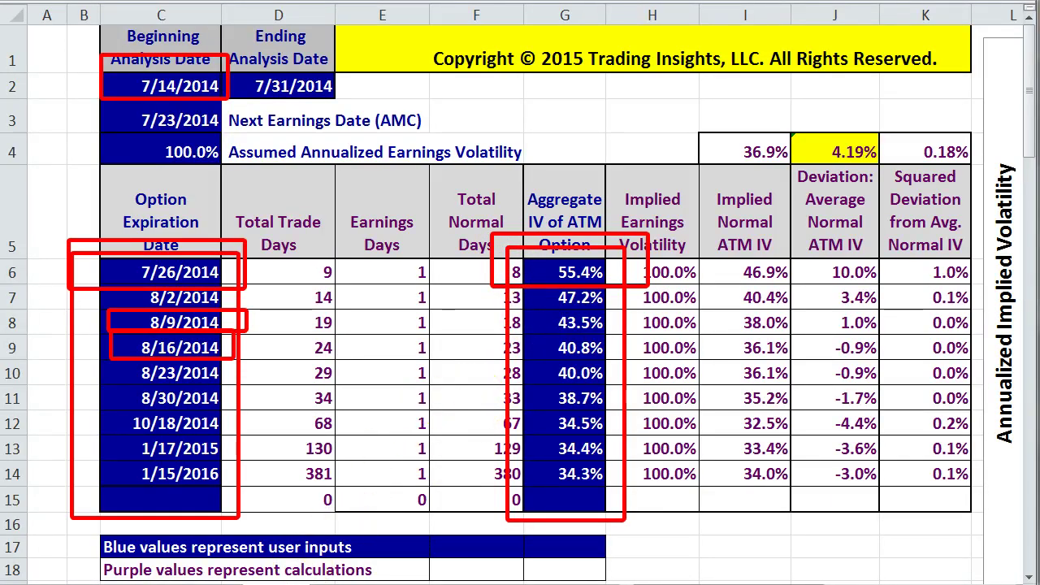
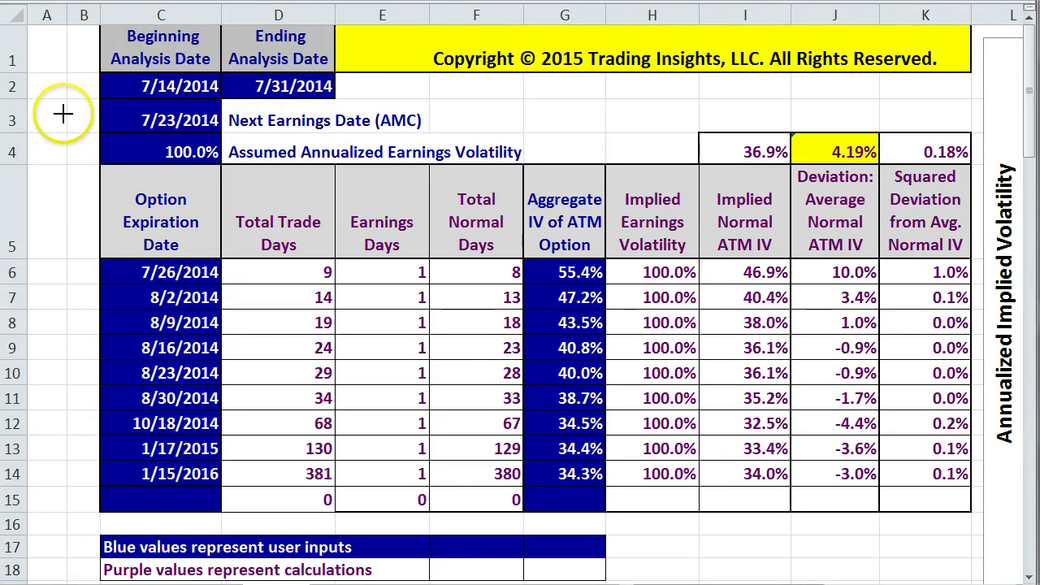
- Examine how the assumed earnings volatility in C4 relates to the implied volatility and deviation columns and the average deviation in J4
mouse_move(61, 112)
mouse_down()
mouse_move(153, 160)
mouse_move(242, 177)
mouse_up()
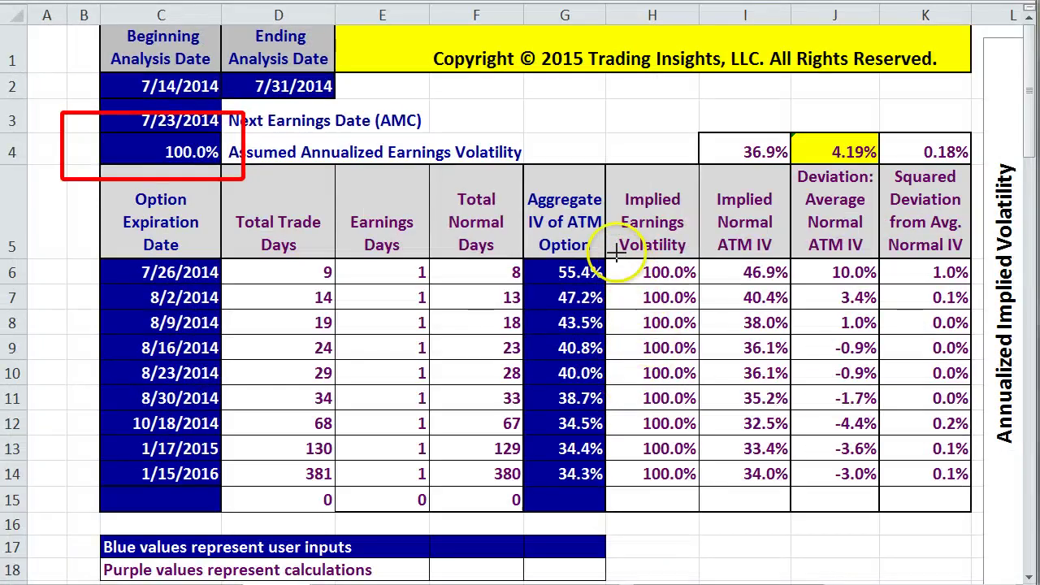
mouse_move(615, 253)
mouse_down()
mouse_move(696, 390)
mouse_move(704, 503)
mouse_up()
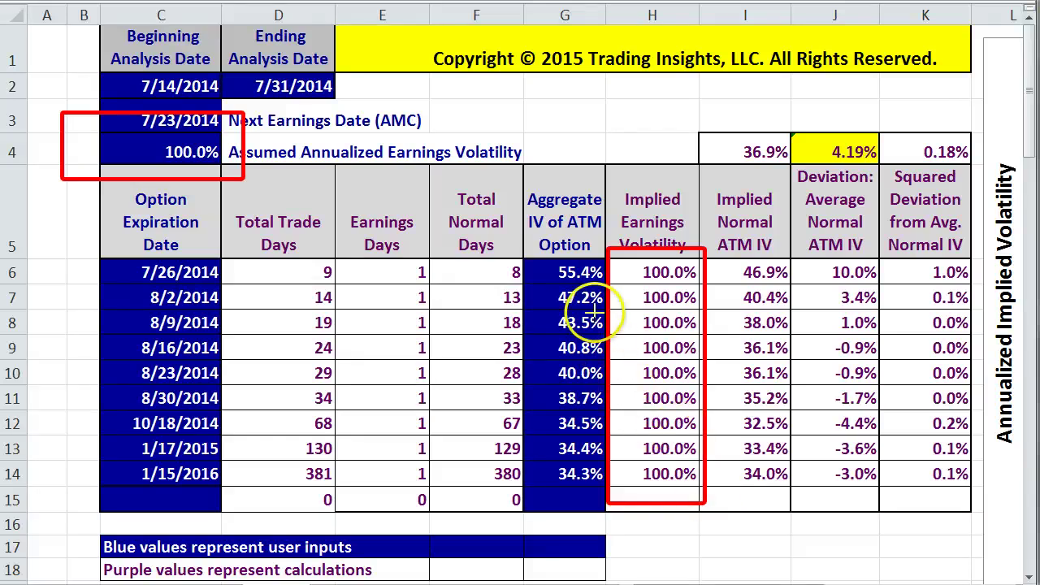
mouse_move(525, 256)
mouse_down()
mouse_move(616, 388)
mouse_move(615, 502)
mouse_up()
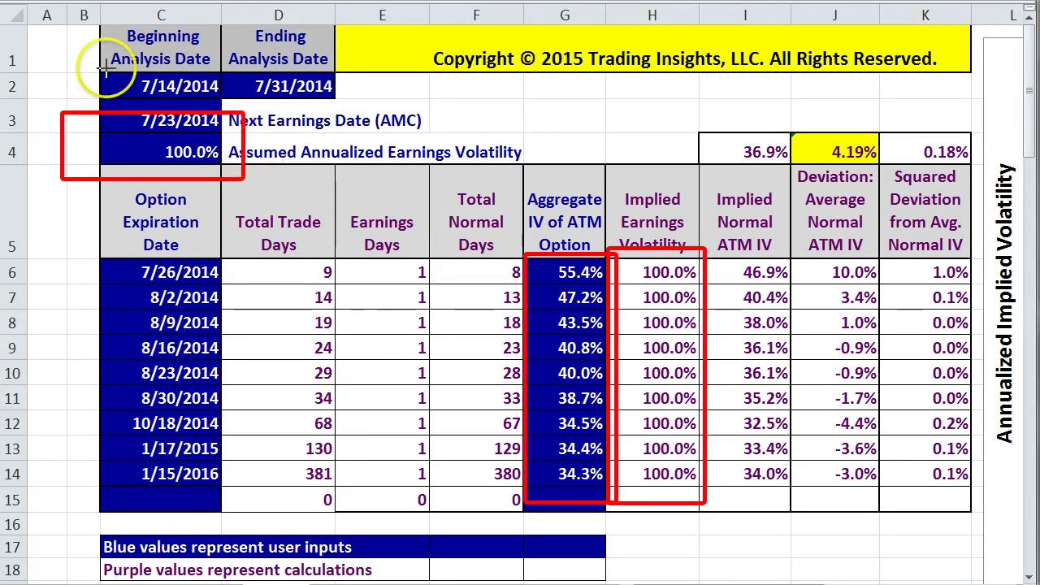
drag(78, 63, 230, 103)
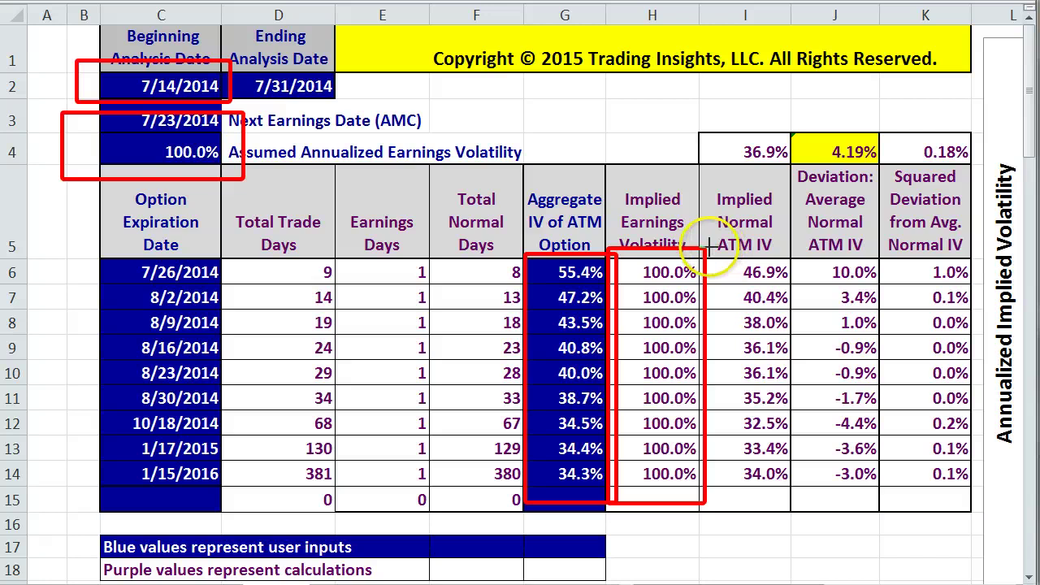
mouse_move(707, 248)
mouse_down()
mouse_move(764, 283)
mouse_move(792, 391)
mouse_move(794, 497)
mouse_up()
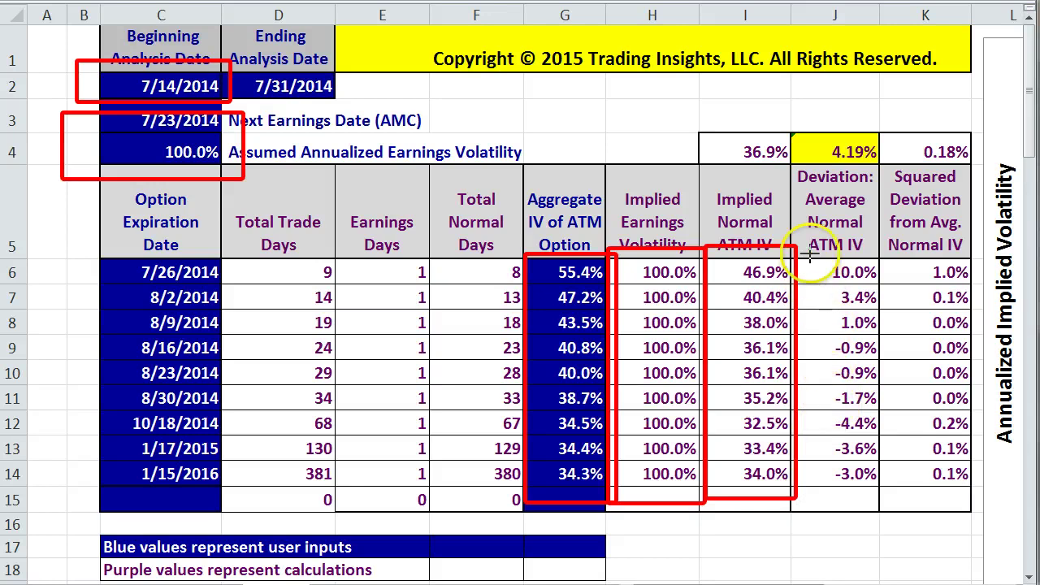
mouse_move(803, 251)
mouse_down()
mouse_move(863, 372)
mouse_move(886, 497)
mouse_up()
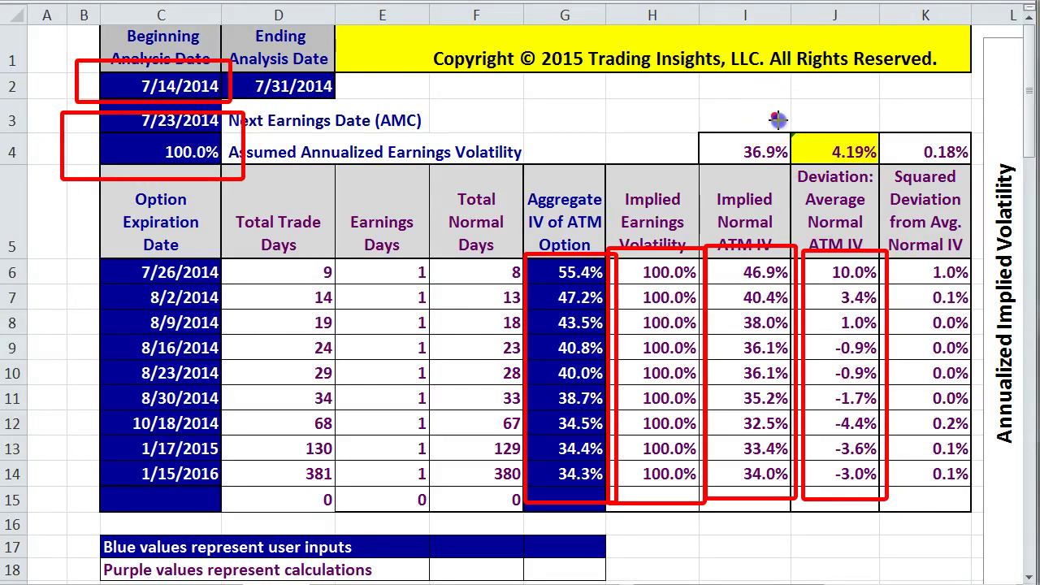
mouse_move(773, 114)
mouse_down()
mouse_move(871, 175)
mouse_move(898, 177)
mouse_up()
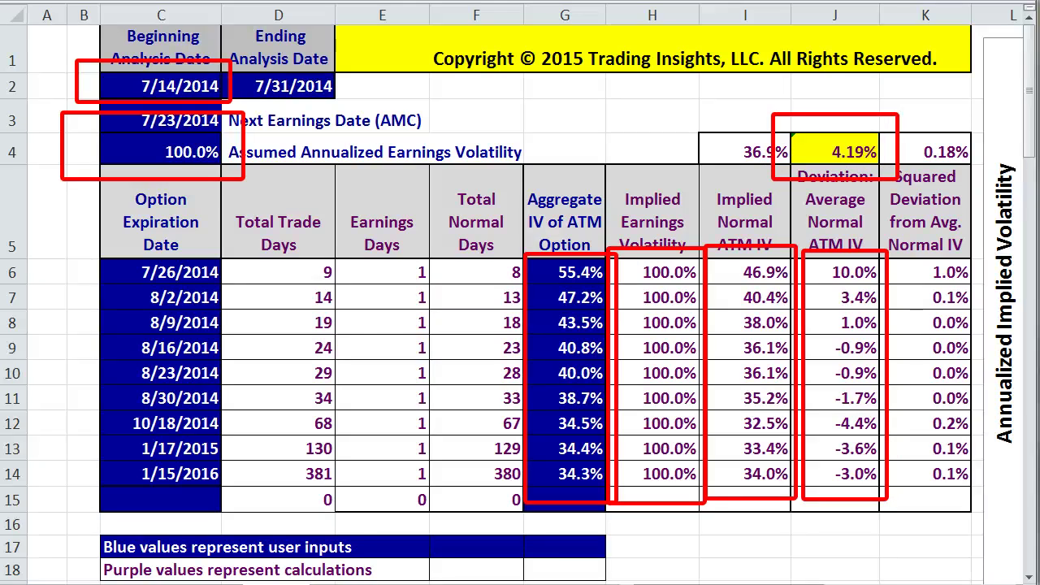
drag(758, 102, 921, 190)
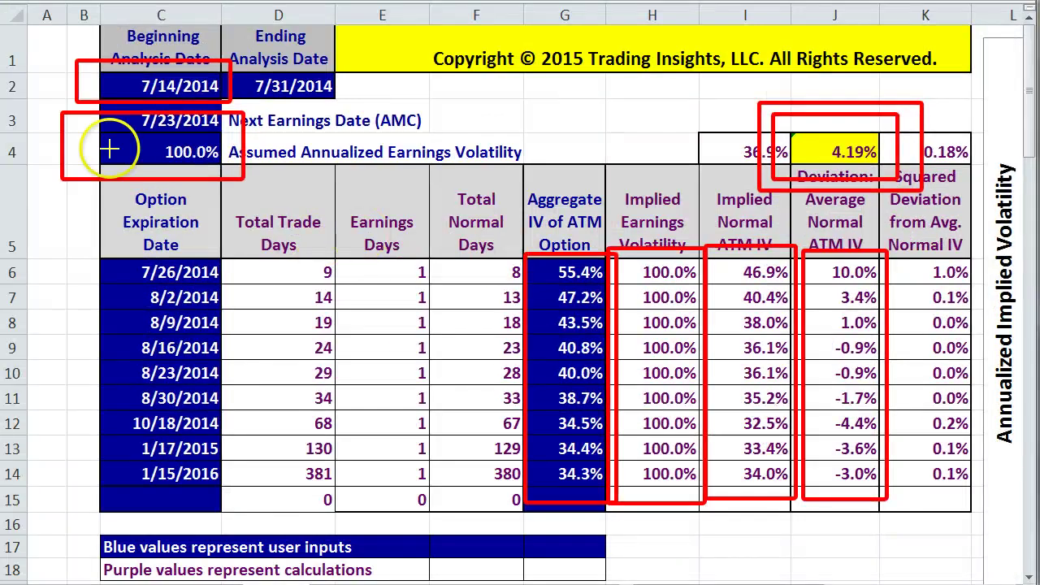
drag(52, 109, 249, 183)
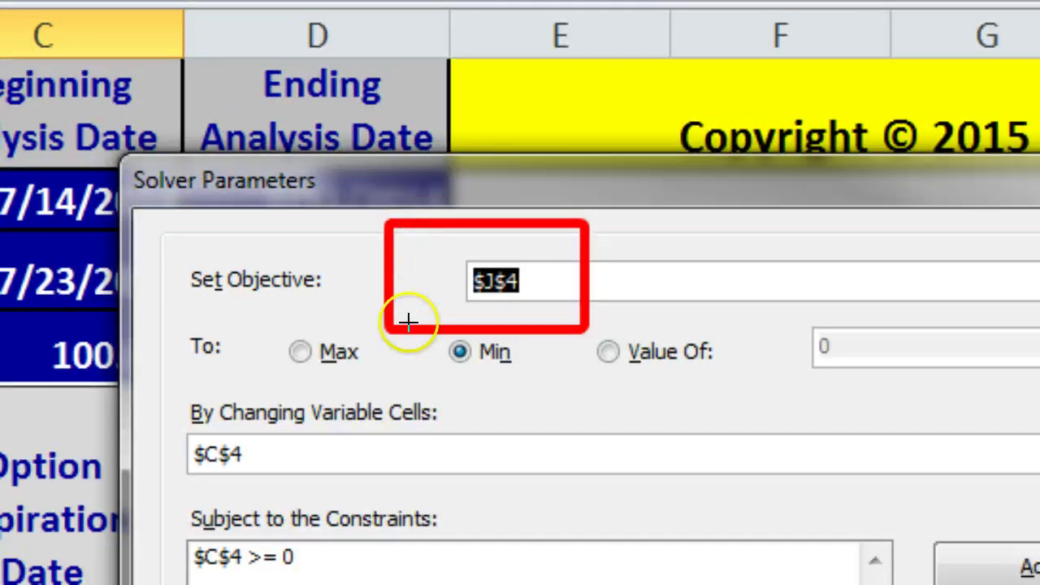
- Run Solver to minimize J4 by changing C4, subject to C4 >= 0, with GRG Nonlinear, and keep the Solver solution
mouse_move(388, 325)
mouse_down()
mouse_move(455, 340)
mouse_move(563, 387)
mouse_up()
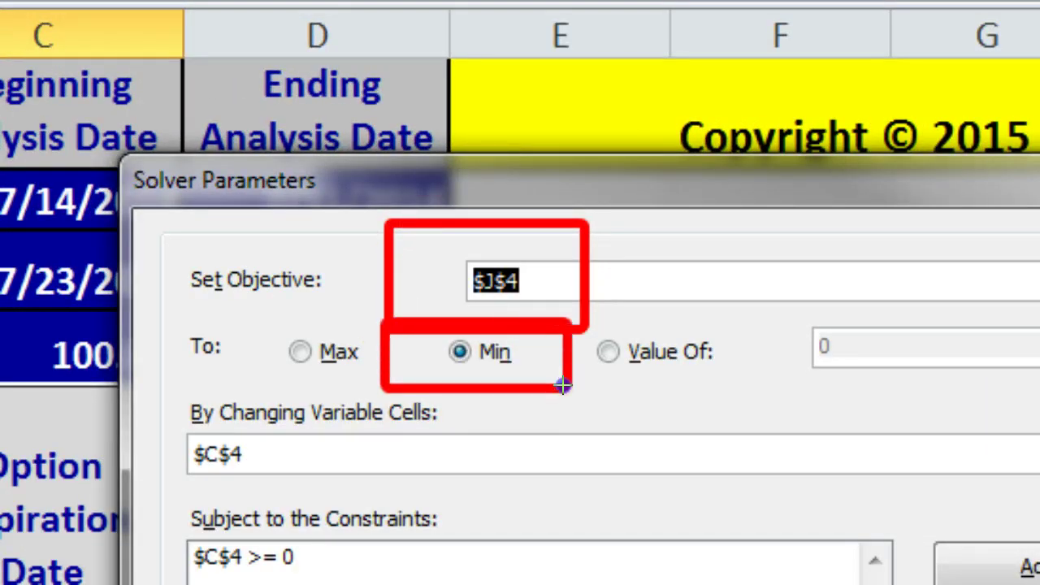
click(518, 305)
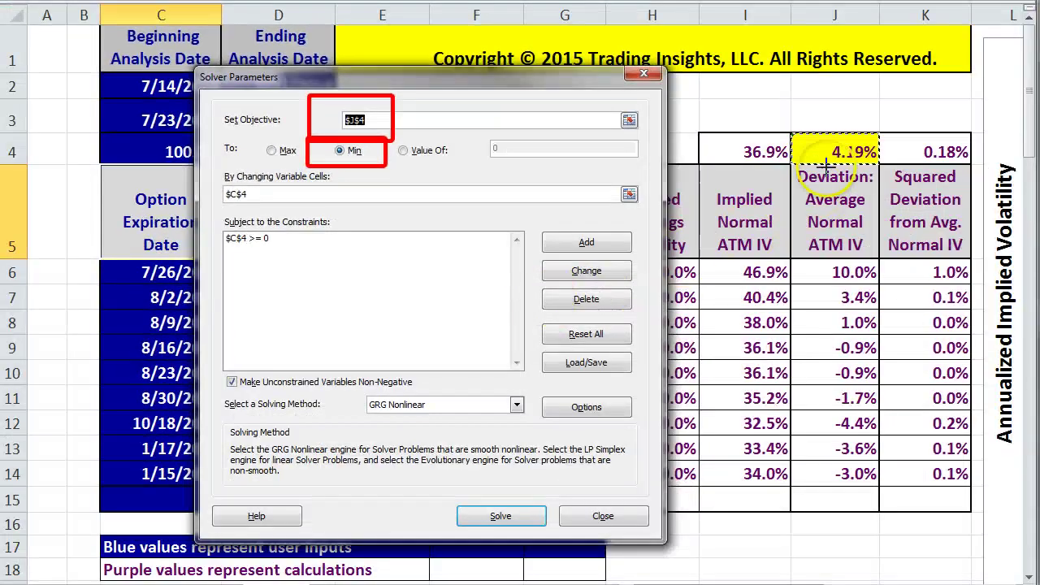
click(865, 166)
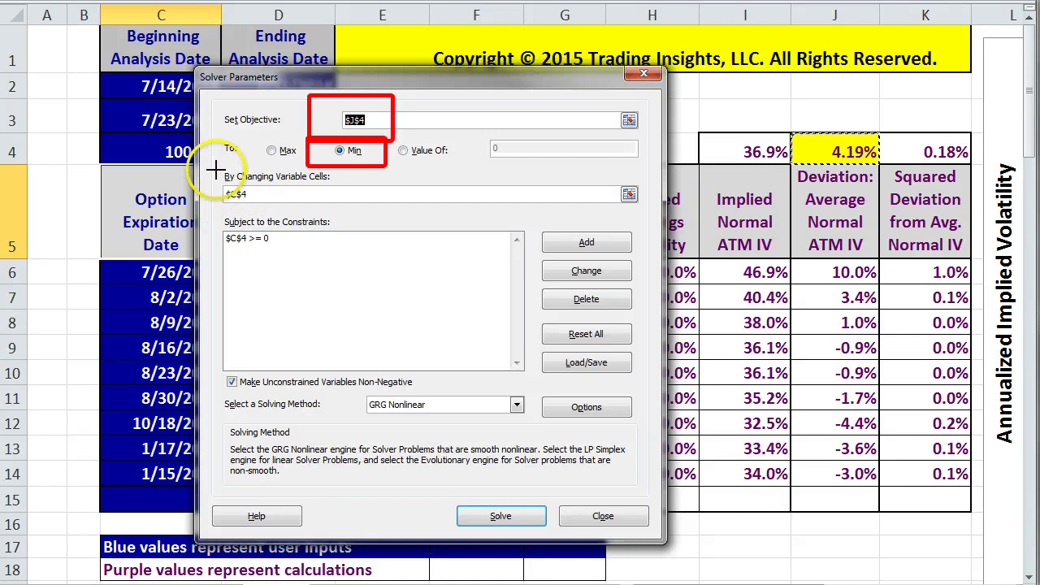
drag(215, 168, 371, 213)
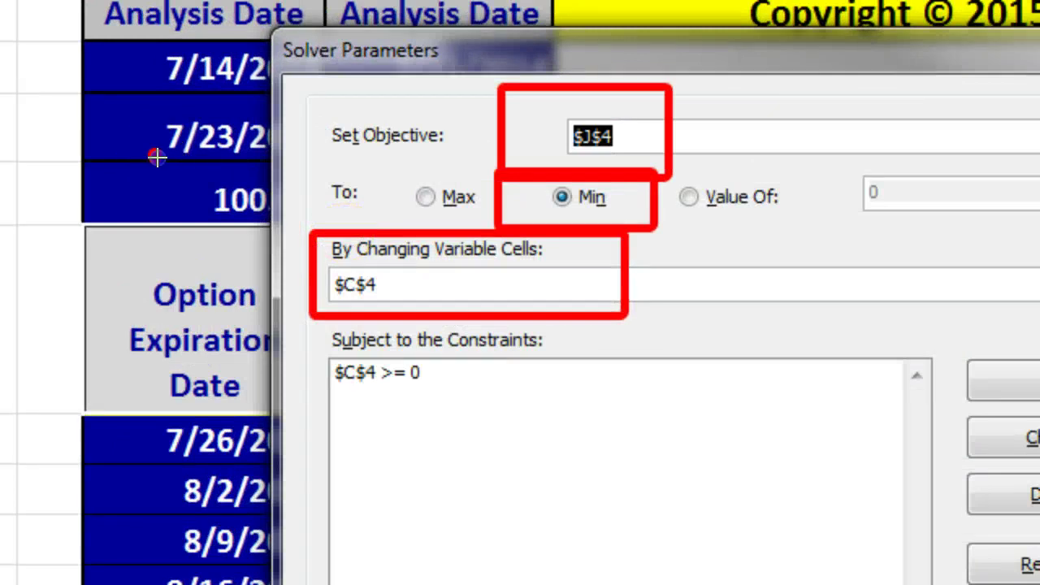
drag(156, 157, 314, 229)
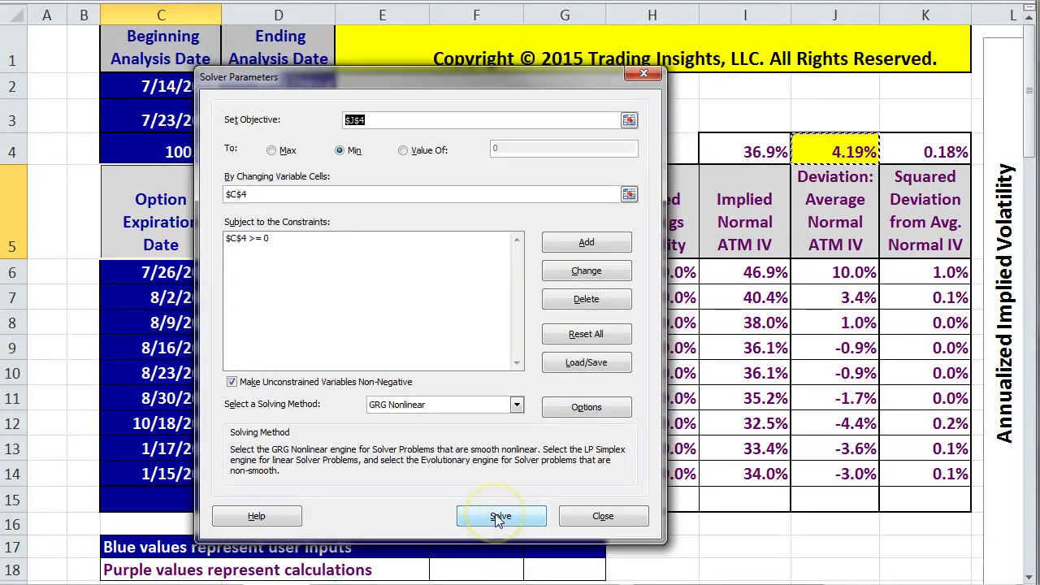
click(498, 518)
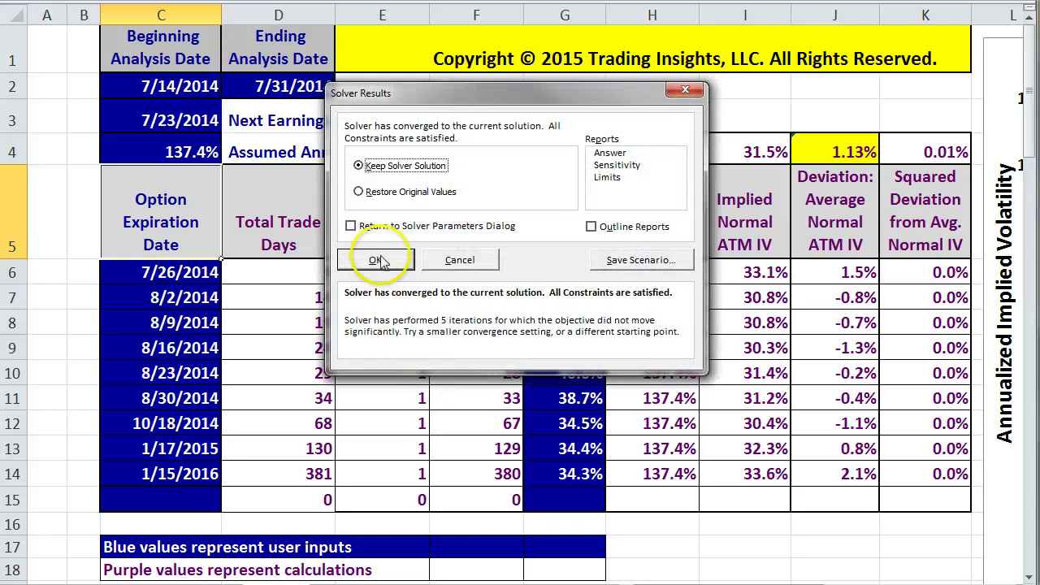
click(378, 260)
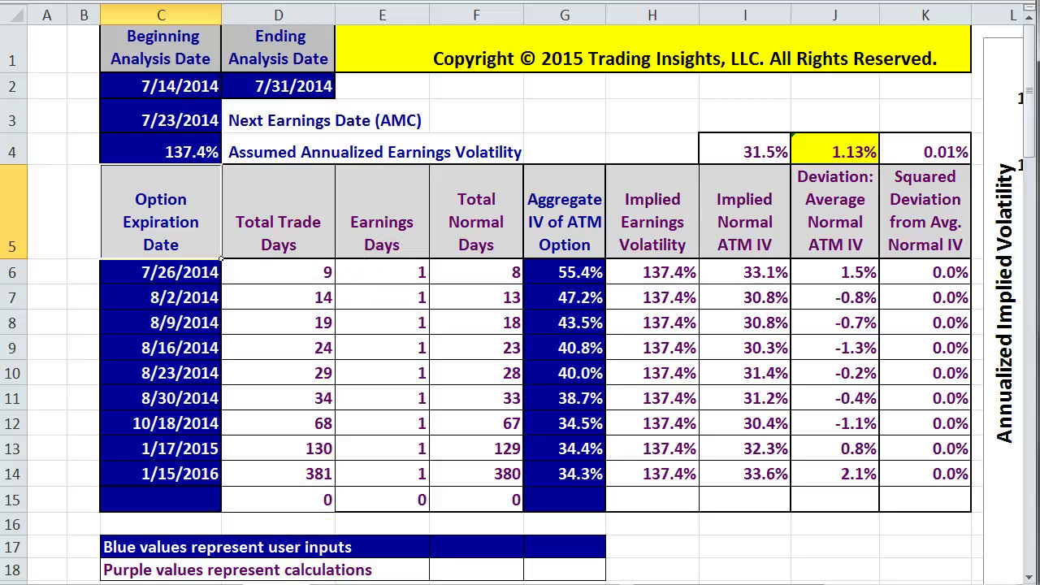
- Review the solved average deviation in J4 and the assumed annualized earnings volatility in C4
drag(776, 123, 908, 185)
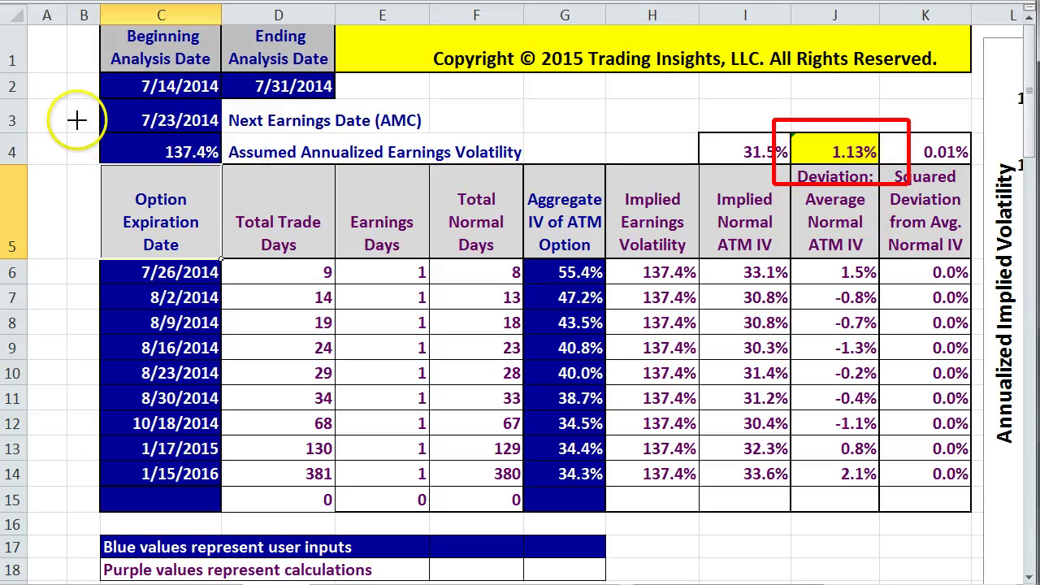
drag(76, 120, 241, 177)
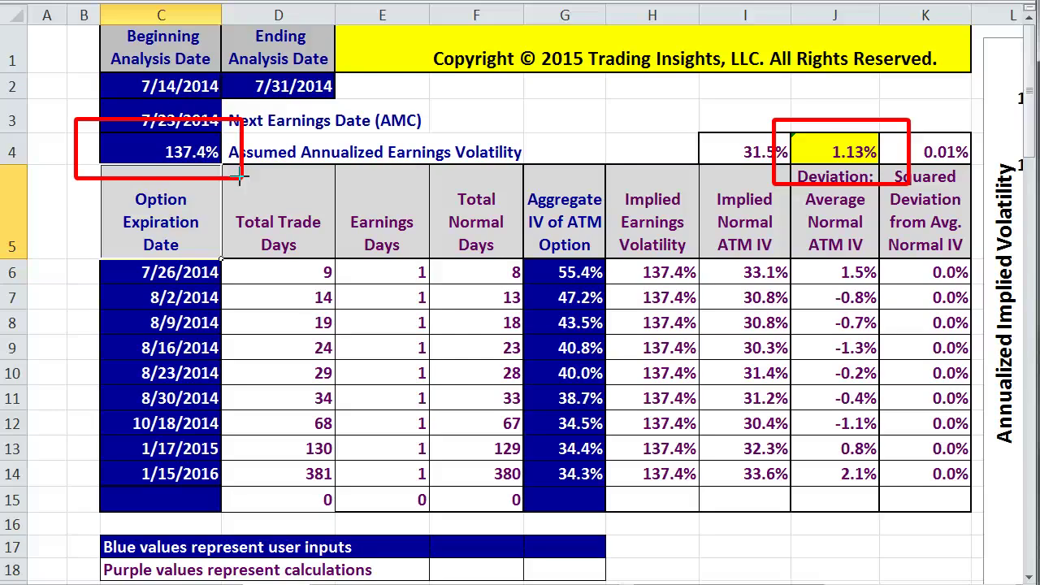
- Examine the analysis date range in C2:D2 and the projected implied volatilities for the 7/26/2014 expiration by analysis date, comparing 7/23/2014 with 7/24/2014
drag(83, 57, 233, 107)
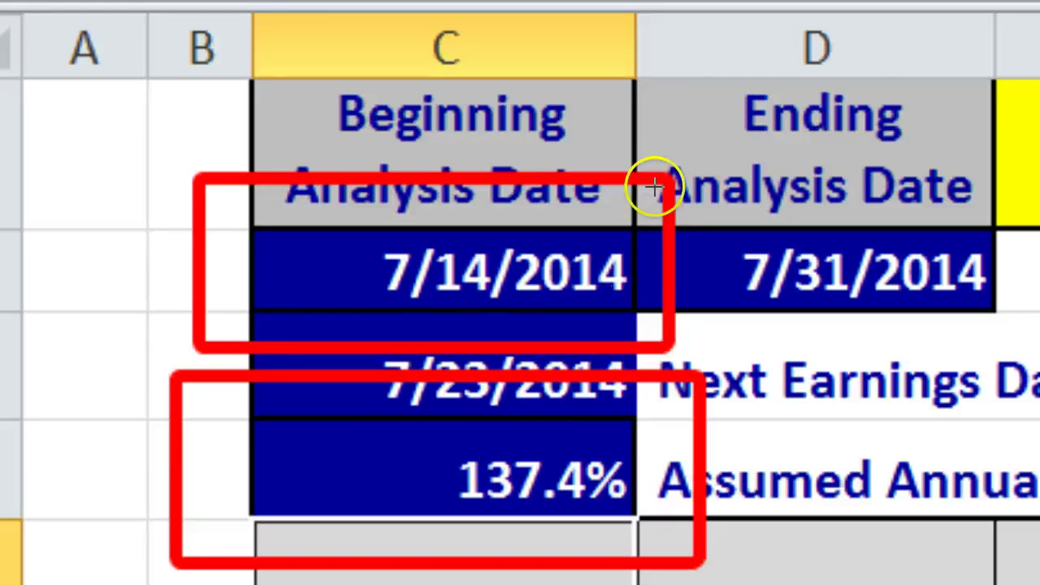
mouse_move(674, 171)
mouse_down()
mouse_move(748, 287)
mouse_move(1015, 345)
mouse_up()
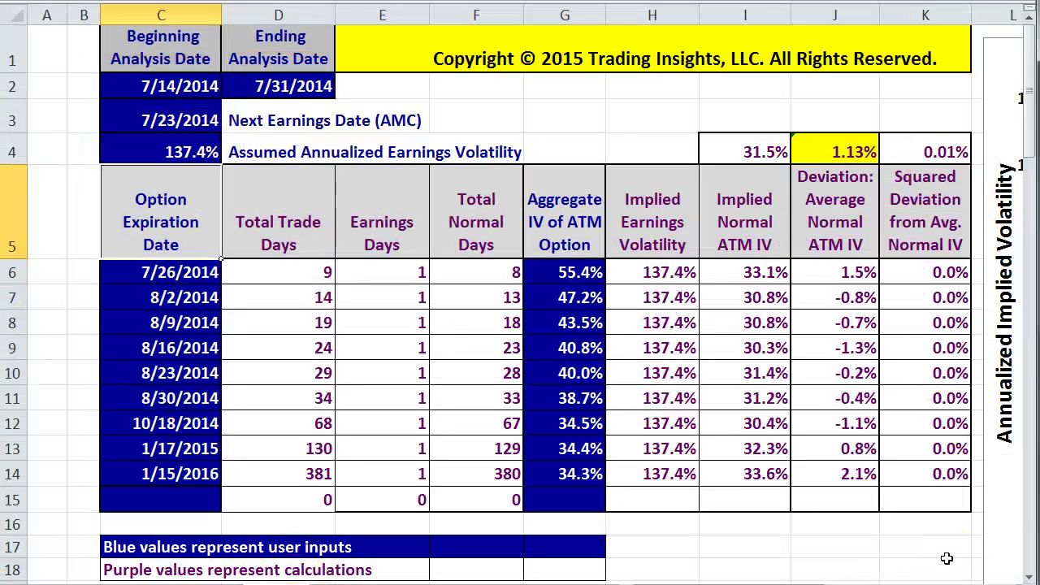
click(1028, 553)
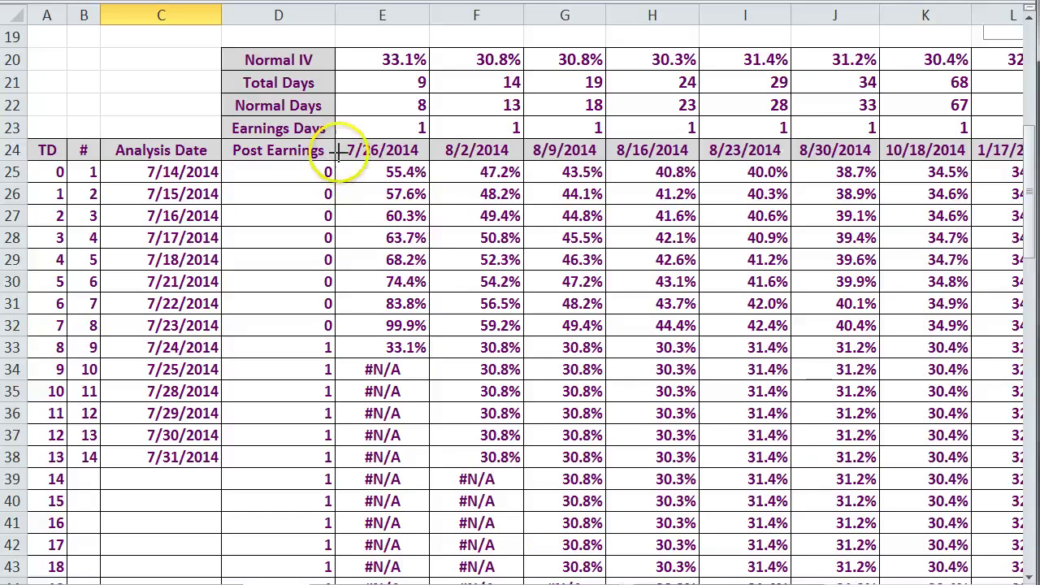
drag(332, 128, 435, 164)
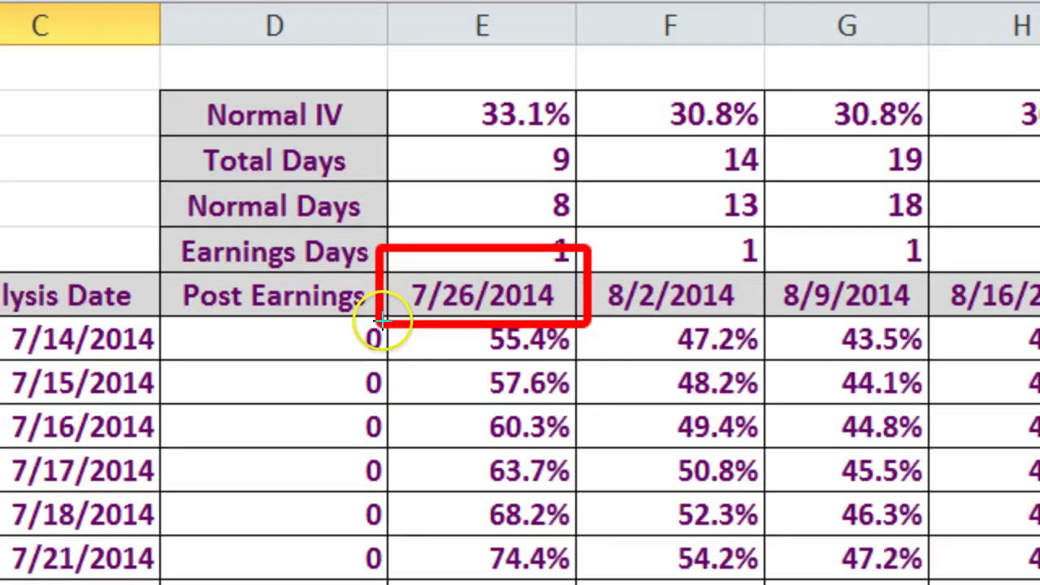
mouse_move(379, 322)
mouse_down()
mouse_move(529, 455)
mouse_move(585, 579)
mouse_up()
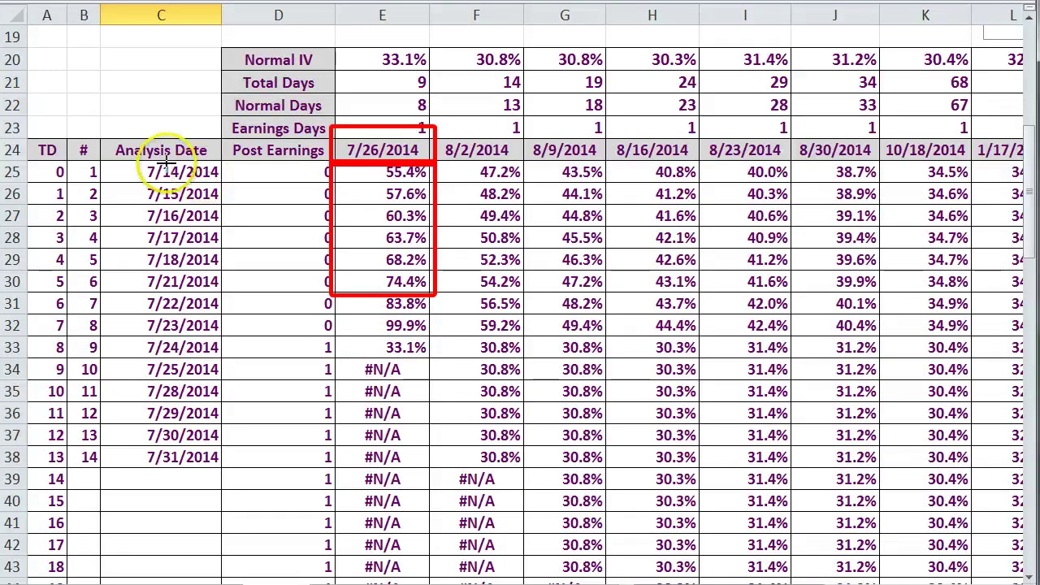
drag(121, 153, 229, 180)
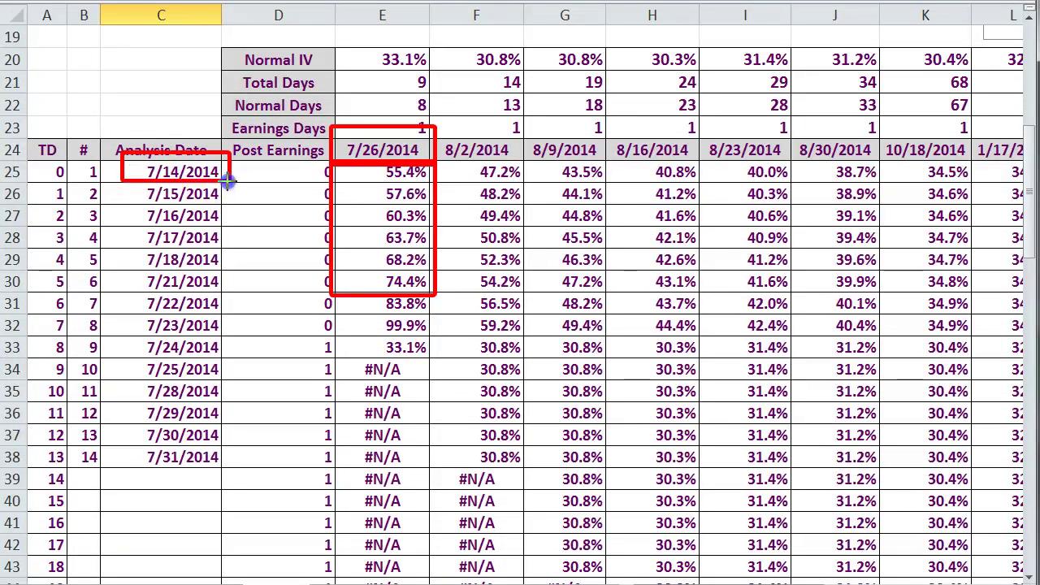
drag(124, 183, 229, 208)
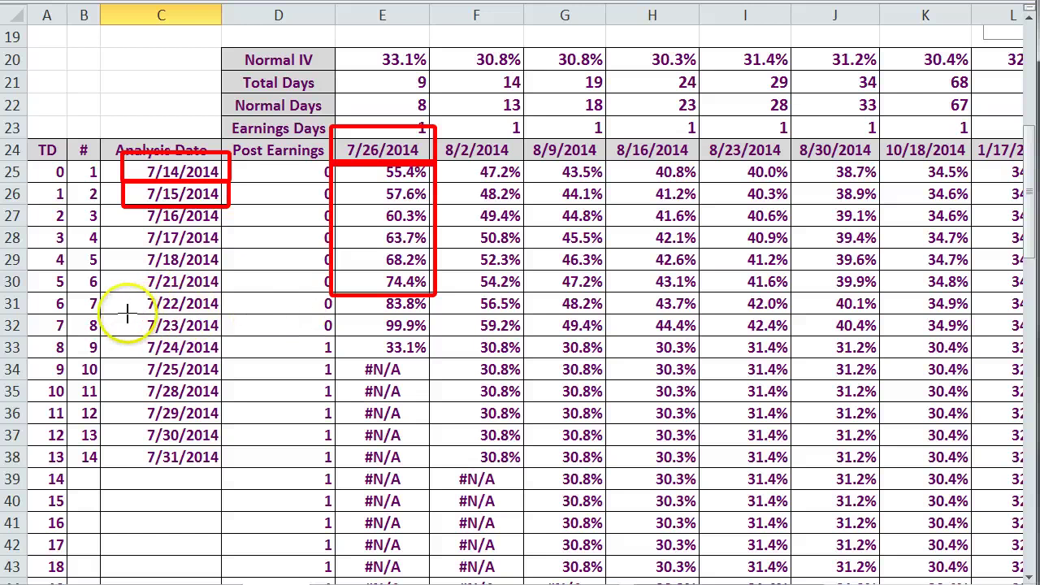
drag(127, 314, 434, 340)
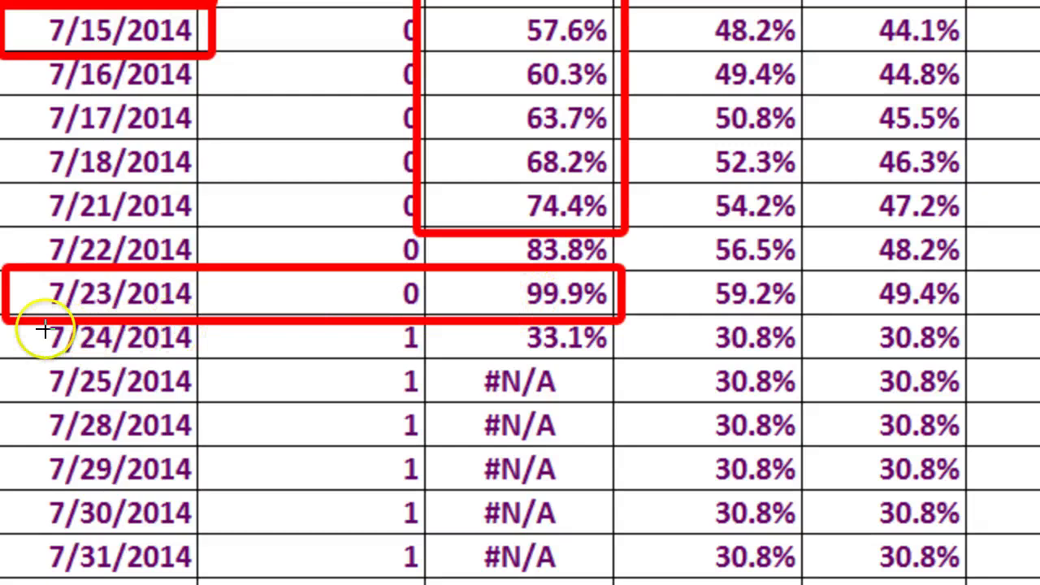
mouse_move(10, 319)
mouse_down()
mouse_move(639, 357)
mouse_move(620, 355)
mouse_up()
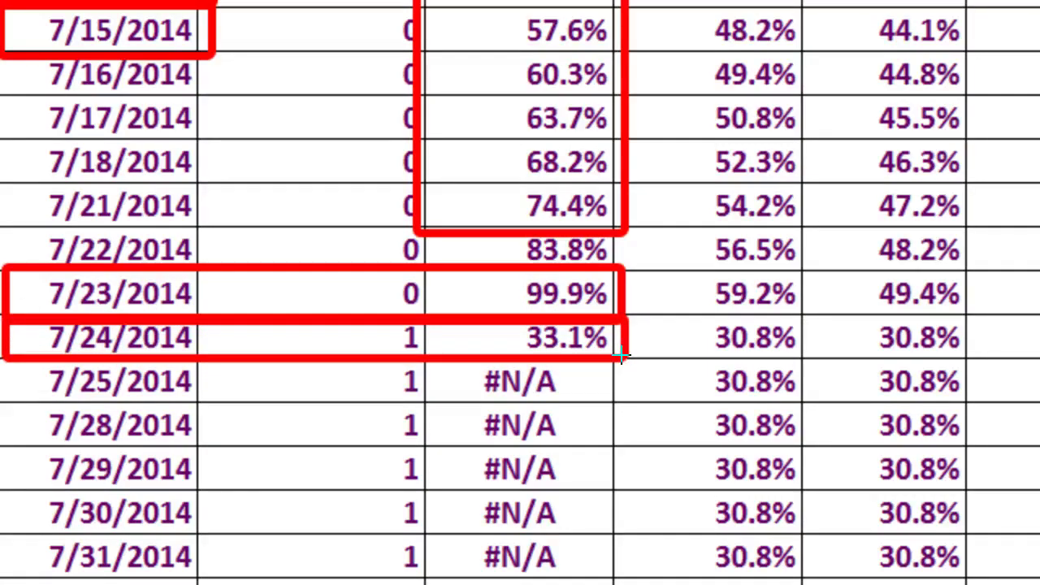
click(564, 337)
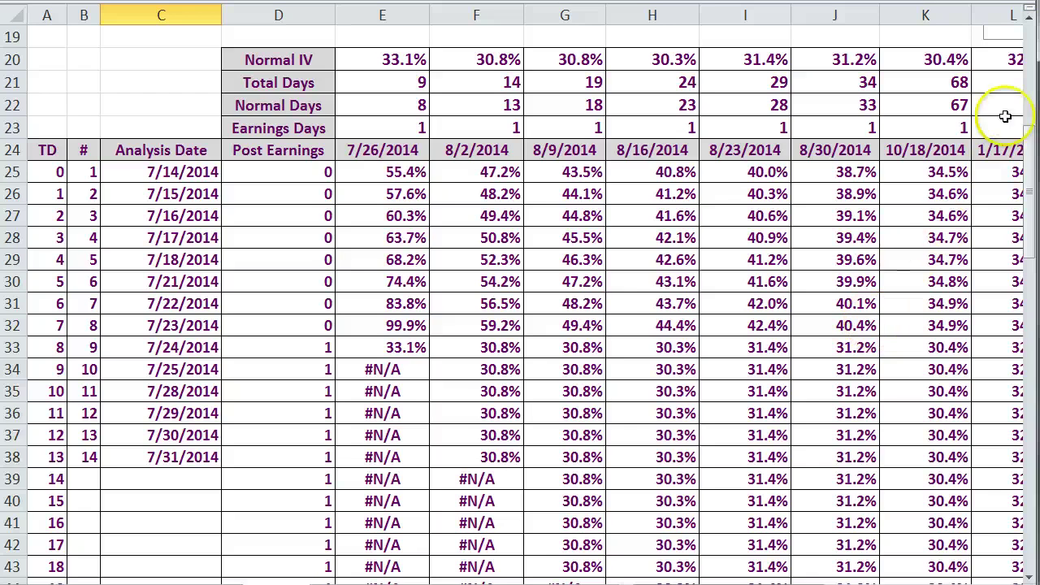
- Examine the 7/26/2014 curve in the Annualized Implied Volatility vs. Analysis Date chart at its start, pre-earnings peak and post-earnings drop
click(1029, 50)
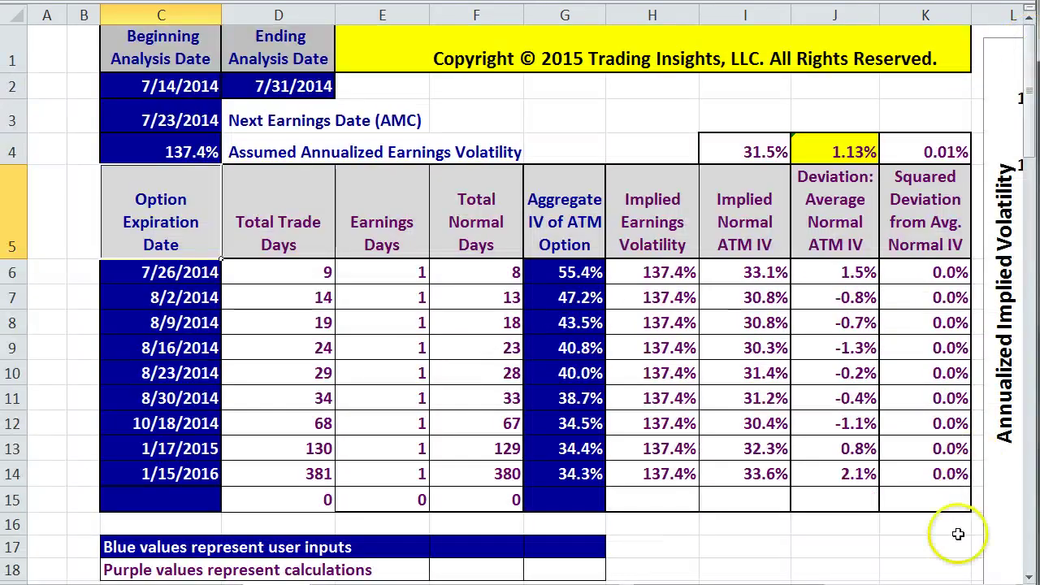
scroll(520, 309, right, 5)
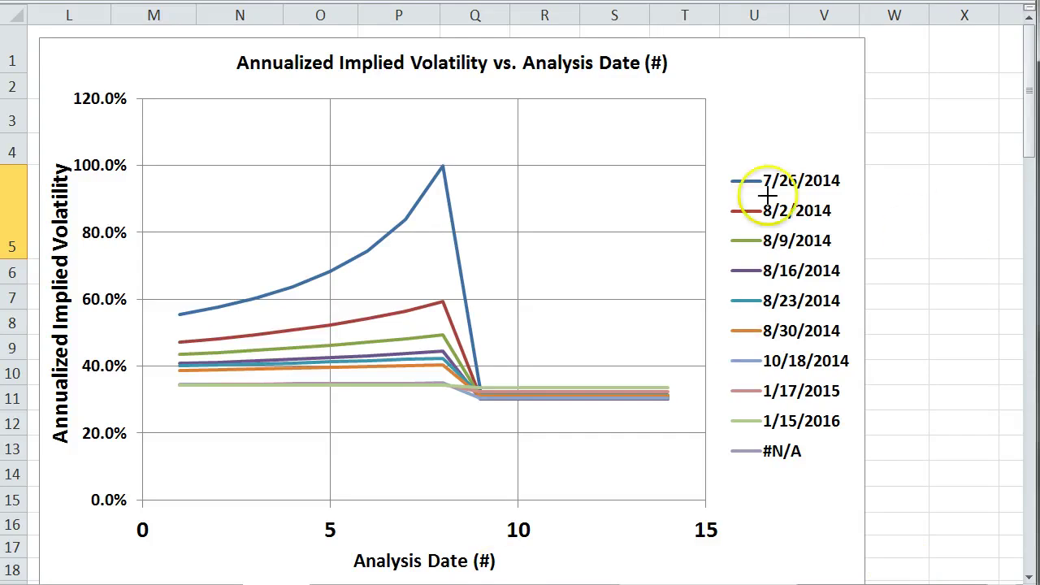
drag(797, 195, 850, 195)
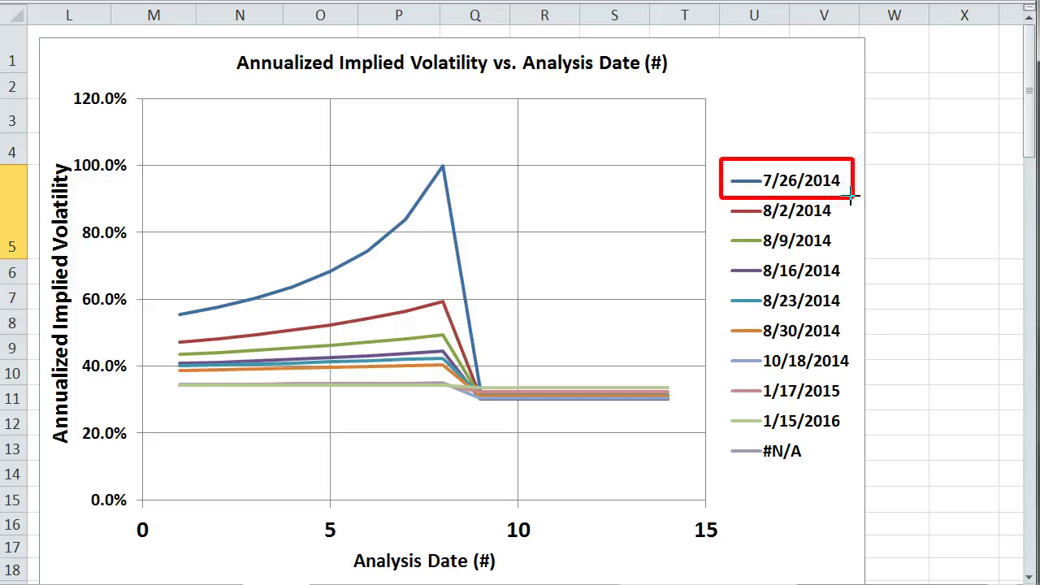
drag(286, 331, 188, 323)
mouse_move(288, 254)
mouse_down()
mouse_move(383, 182)
mouse_move(437, 158)
mouse_move(457, 193)
mouse_move(447, 167)
mouse_up()
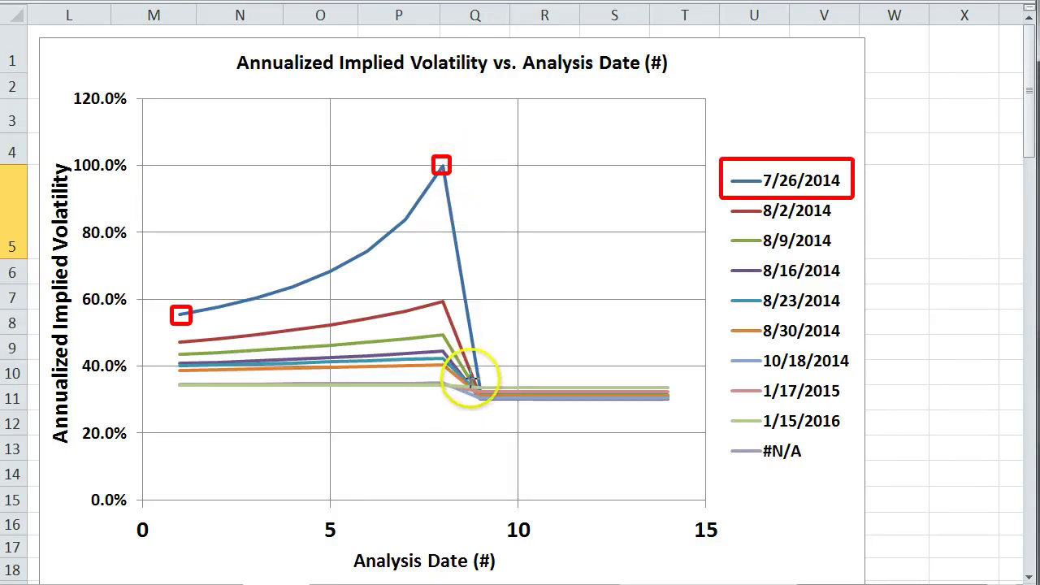
drag(470, 378, 497, 403)
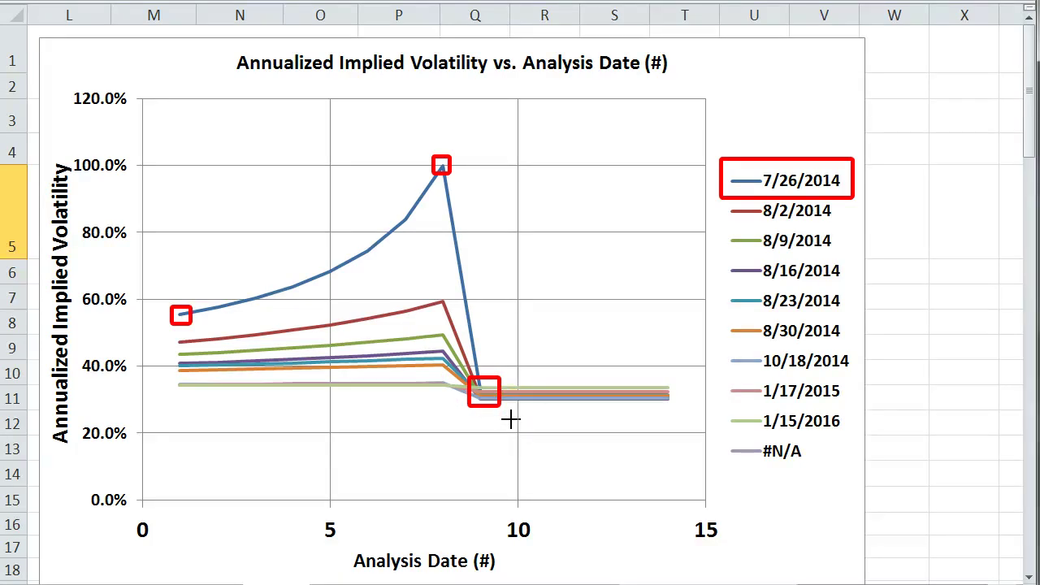
click(365, 479)
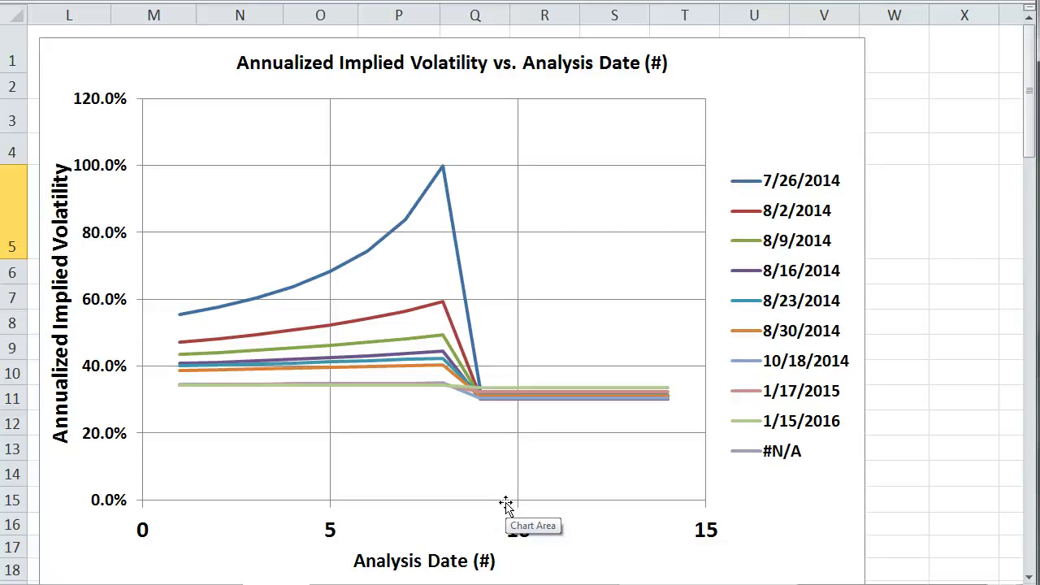
click(623, 557)
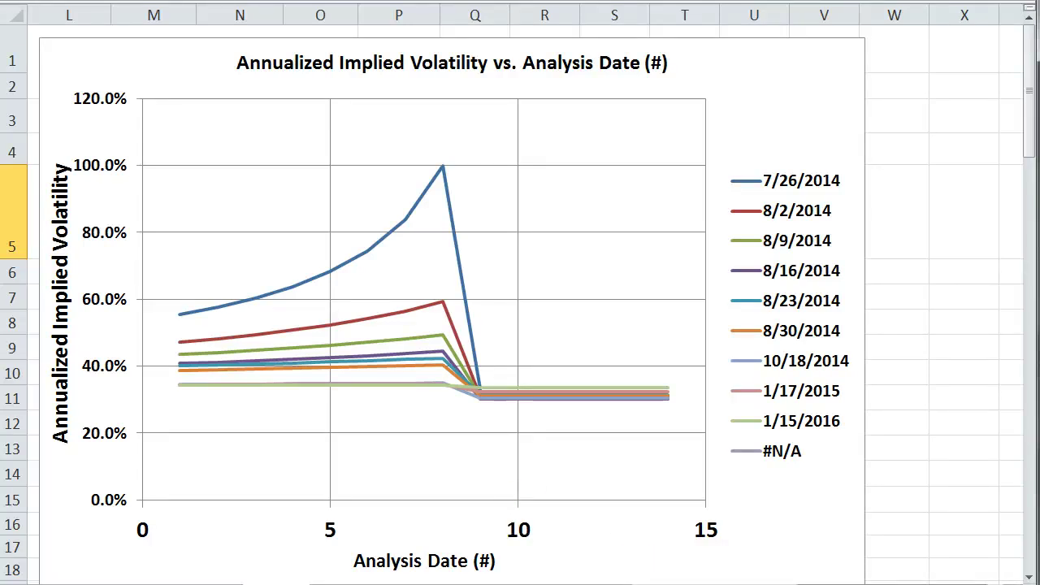
- Return to the input table and review the assumed annualized earnings volatility in C4
scroll(520, 292, left, 4)
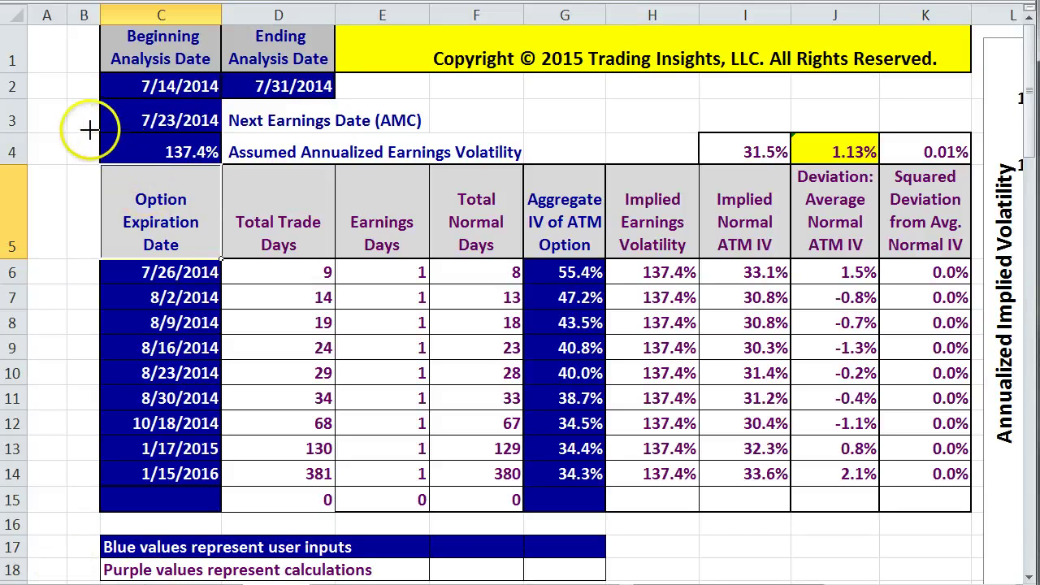
drag(87, 127, 244, 174)
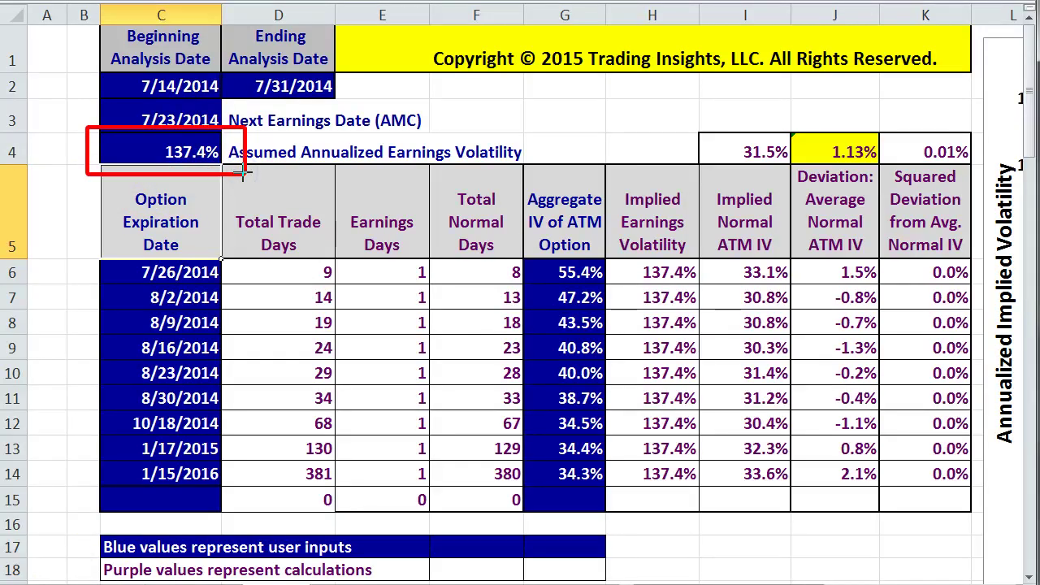